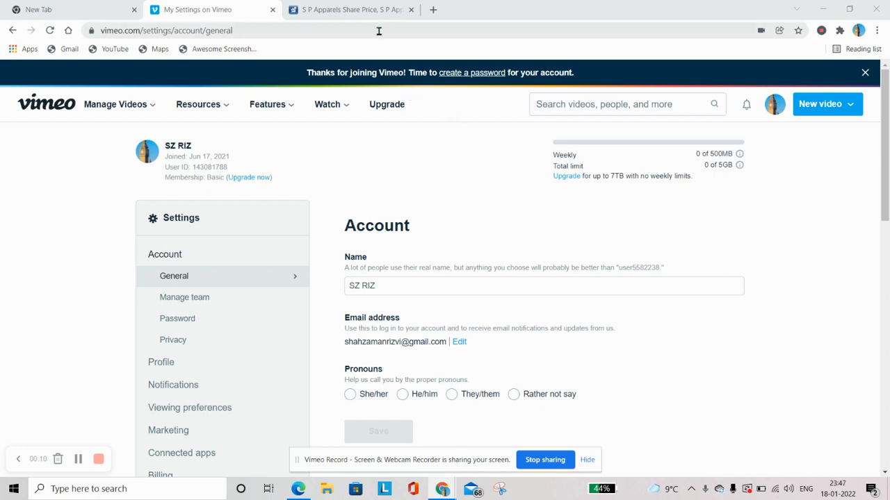
Step: Switch from Vimeo to the S P Apparels Moneycontrol share price page
{"action": "left_click", "coordinate": [351, 9]}
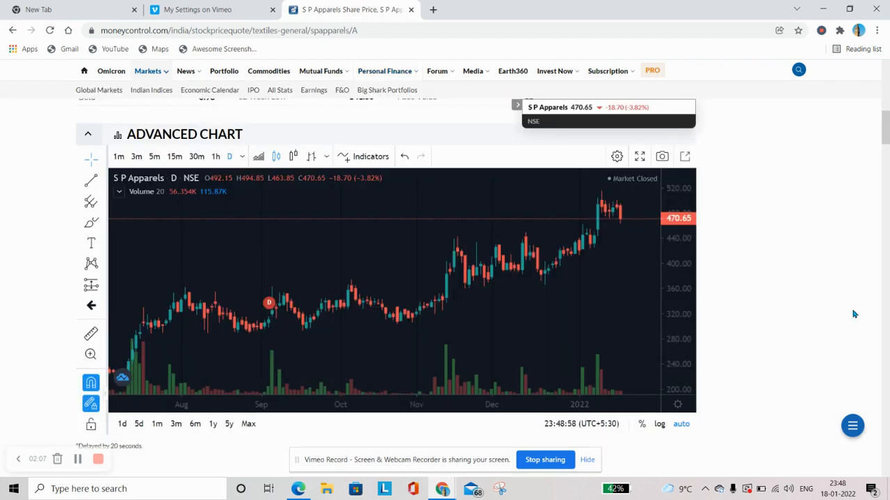
{"action": "left_click", "coordinate": [259, 156]}
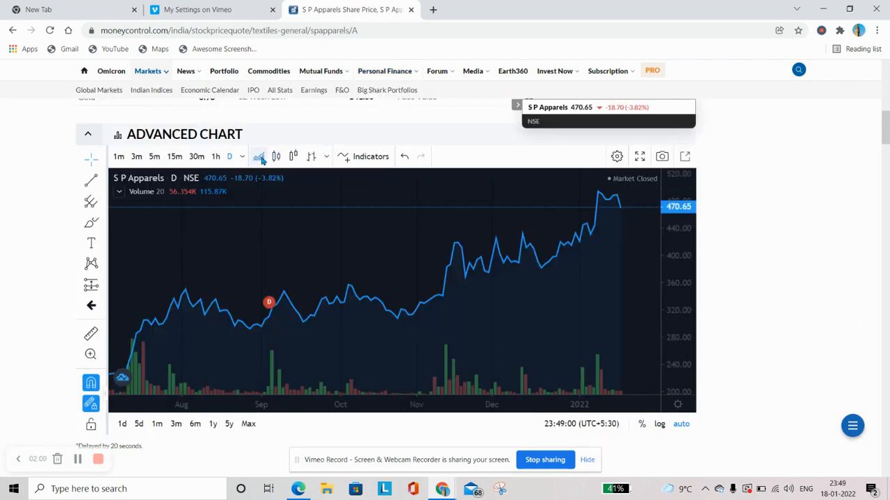
{"action": "left_click", "coordinate": [296, 158]}
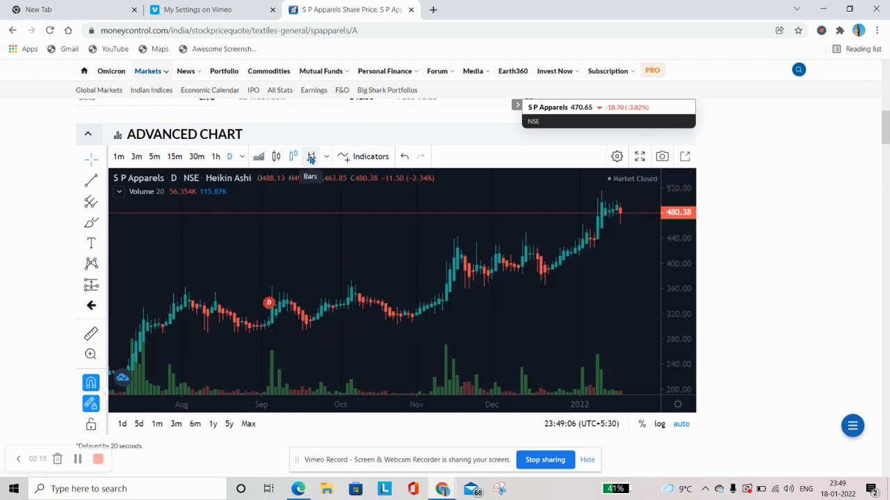
{"action": "left_click", "coordinate": [311, 158]}
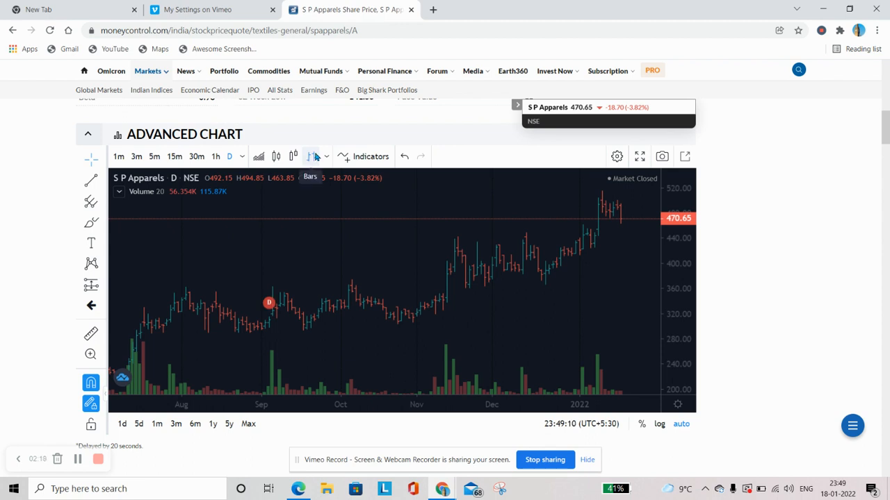
{"action": "left_click", "coordinate": [275, 157]}
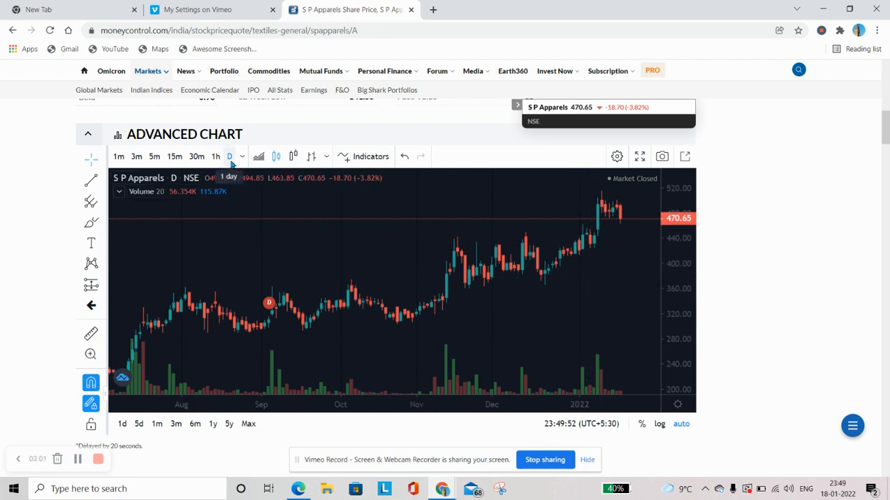
{"action": "left_click", "coordinate": [175, 156]}
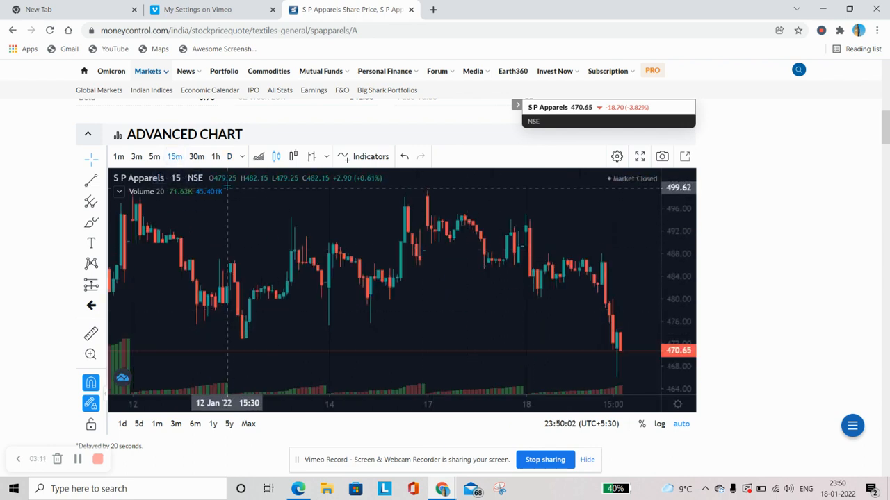
{"action": "left_click", "coordinate": [197, 157]}
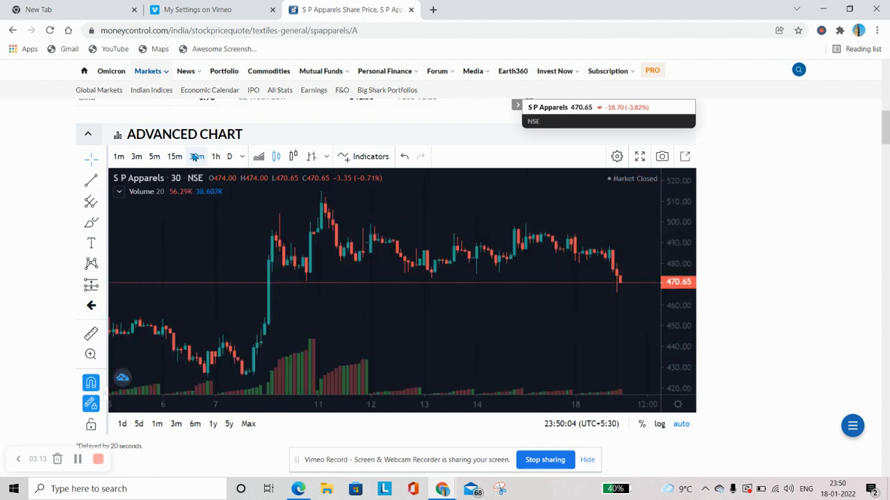
{"action": "left_click", "coordinate": [229, 156]}
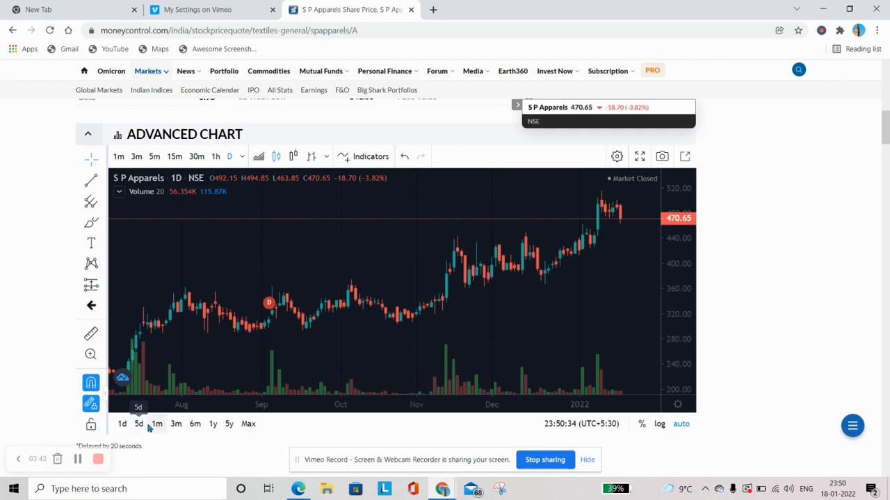
{"action": "left_click", "coordinate": [213, 424]}
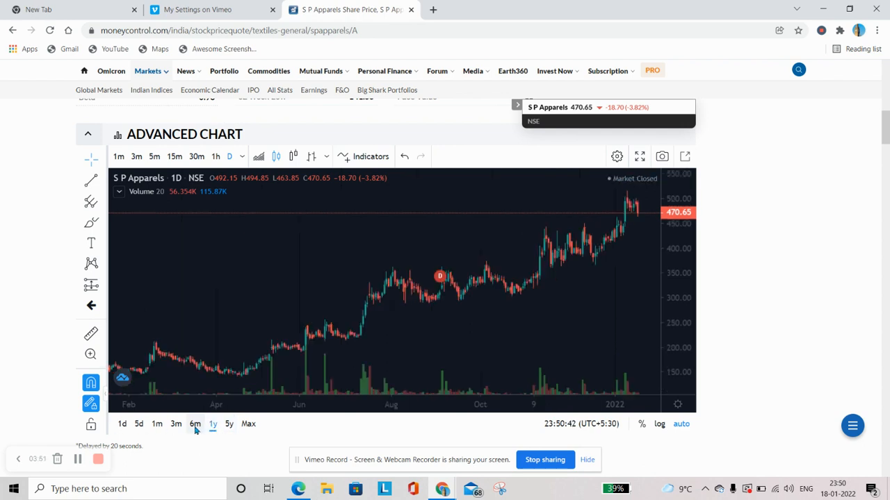
{"action": "left_click", "coordinate": [195, 424]}
{"action": "left_click", "coordinate": [177, 424]}
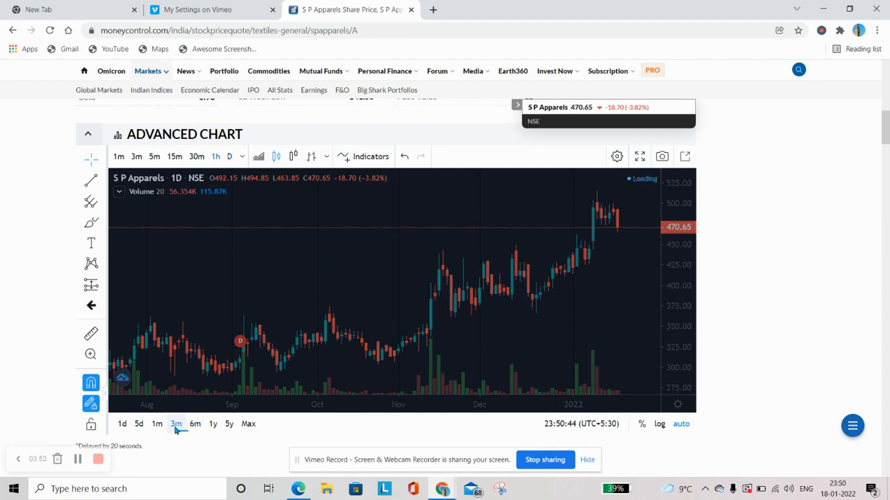
{"action": "left_click", "coordinate": [123, 424]}
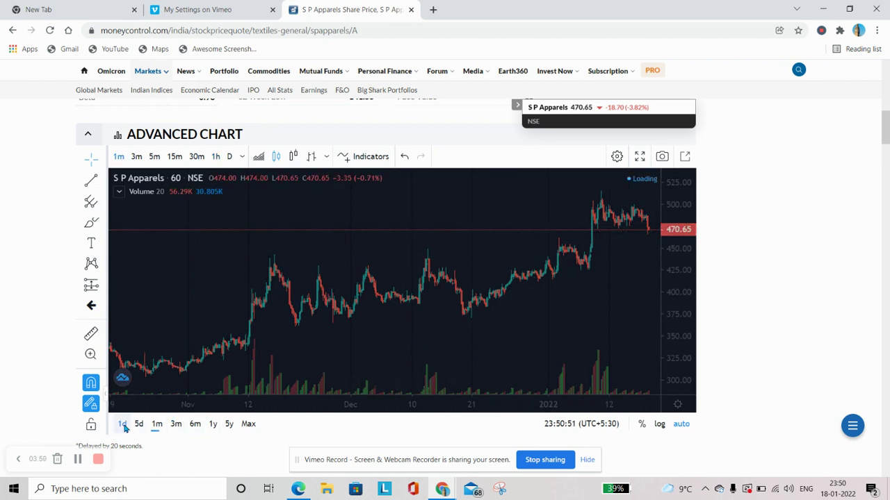
{"action": "left_click", "coordinate": [195, 424]}
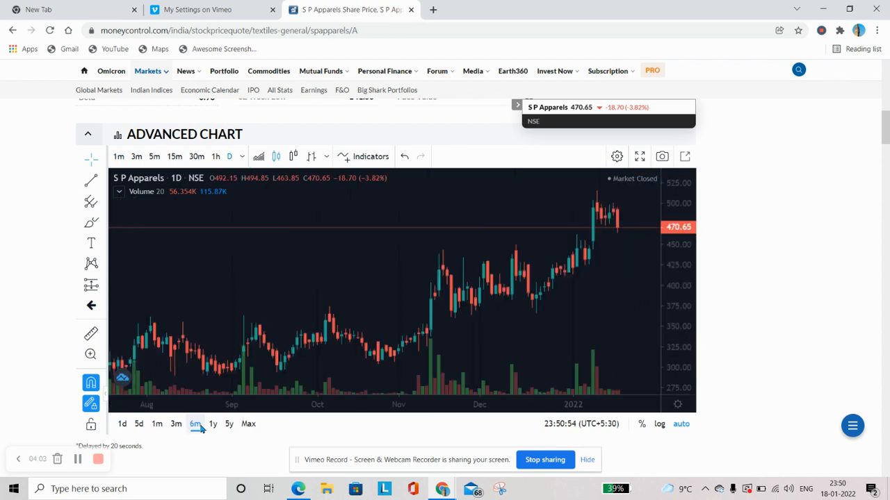
{"action": "left_click", "coordinate": [213, 424]}
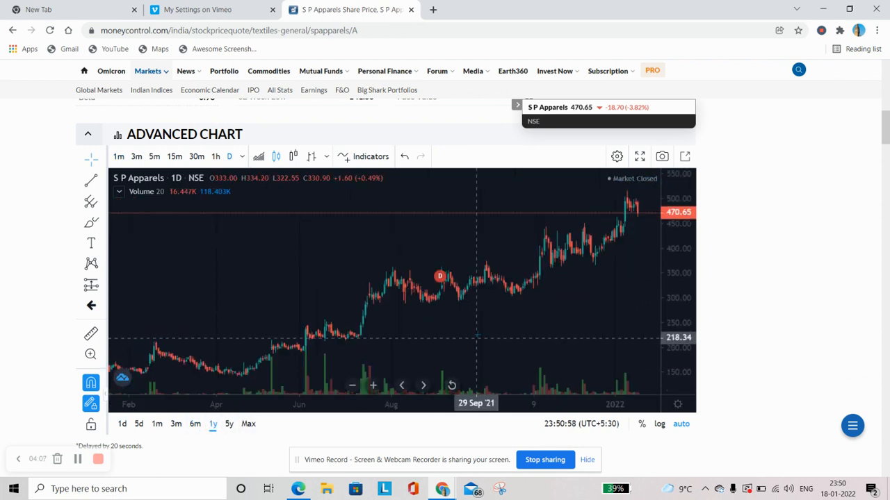
{"action": "scroll", "coordinate": [440, 334], "scroll_direction": "up", "scroll_amount": 3}
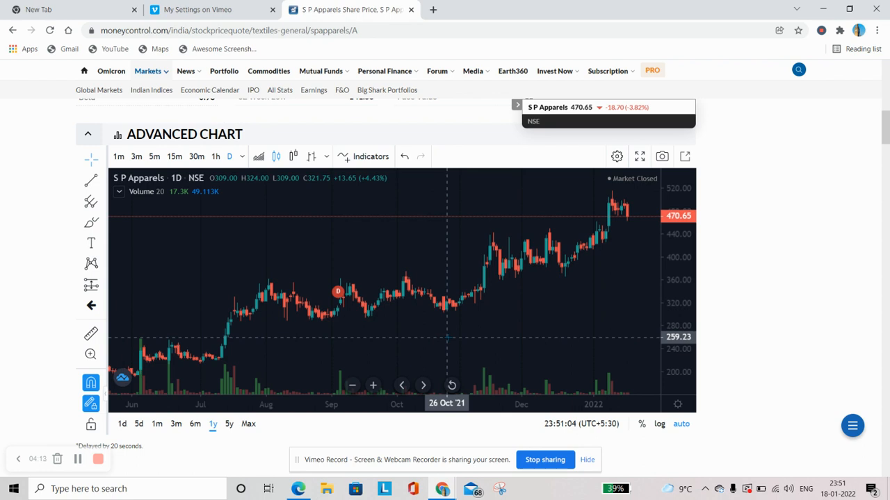
{"action": "left_click", "coordinate": [139, 424]}
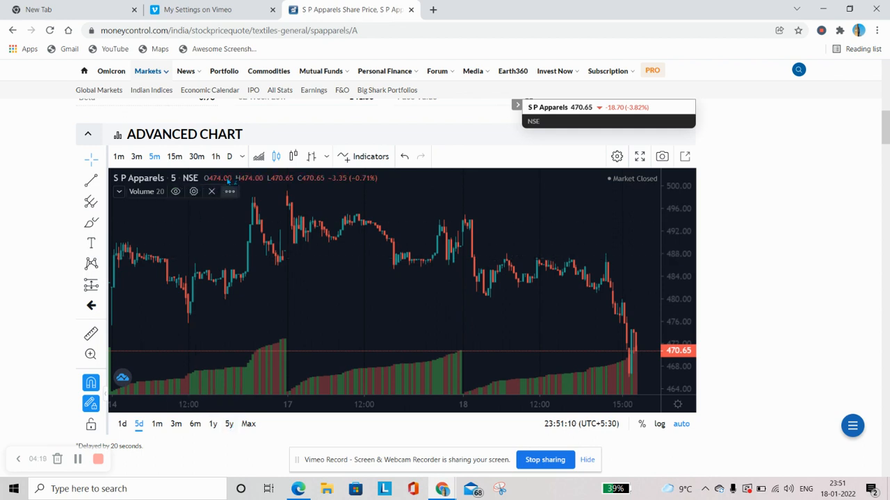
{"action": "left_click", "coordinate": [230, 157]}
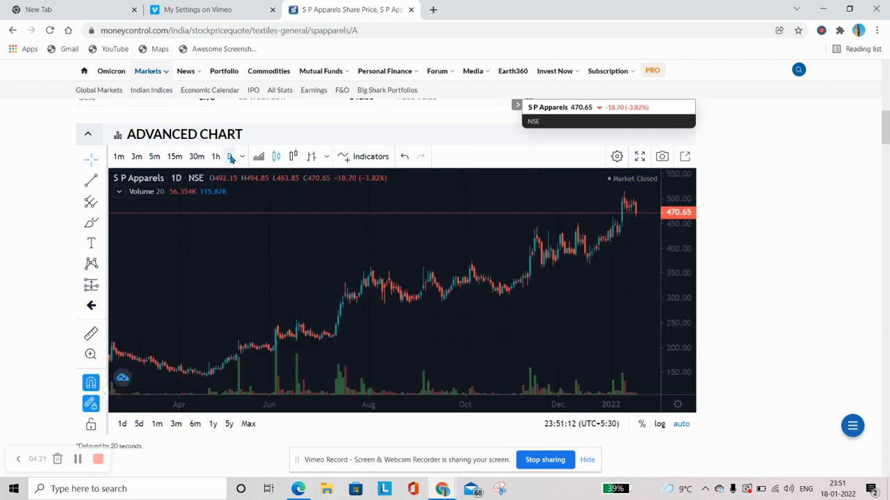
{"action": "left_click", "coordinate": [139, 424]}
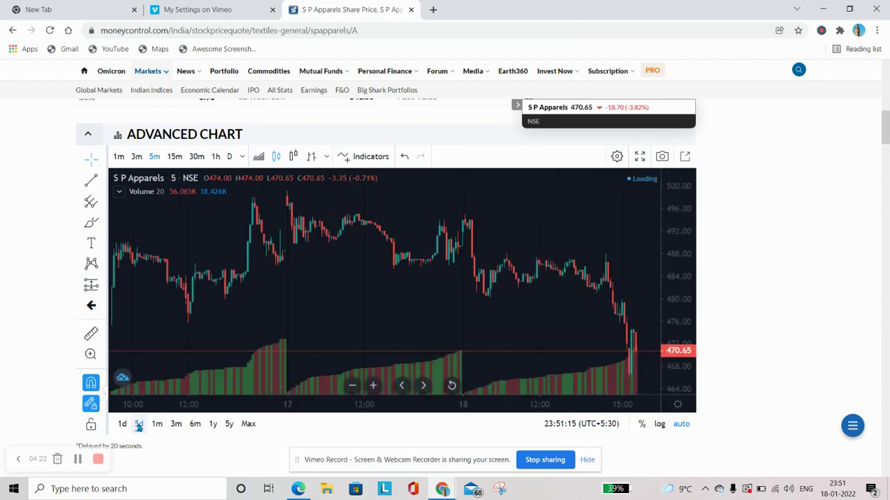
{"action": "left_click", "coordinate": [230, 156]}
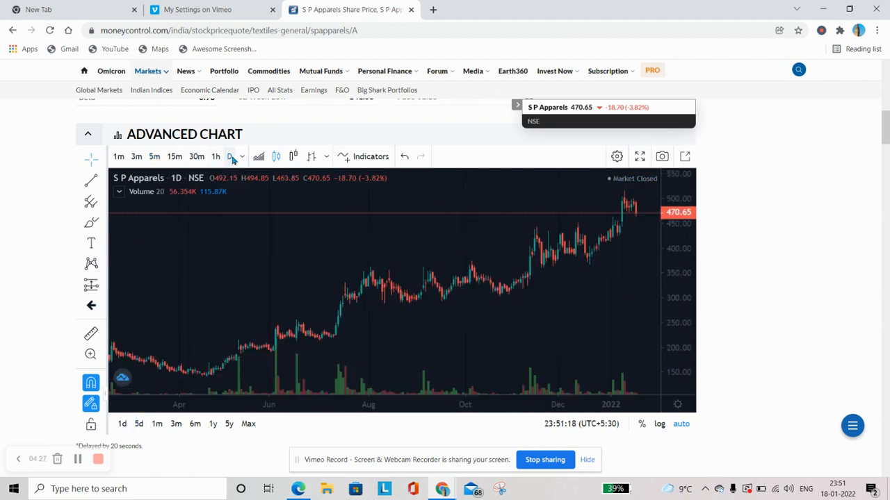
{"action": "scroll", "coordinate": [487, 341], "scroll_direction": "up", "scroll_amount": 3}
{"action": "scroll", "coordinate": [486, 341], "scroll_direction": "up", "scroll_amount": 1}
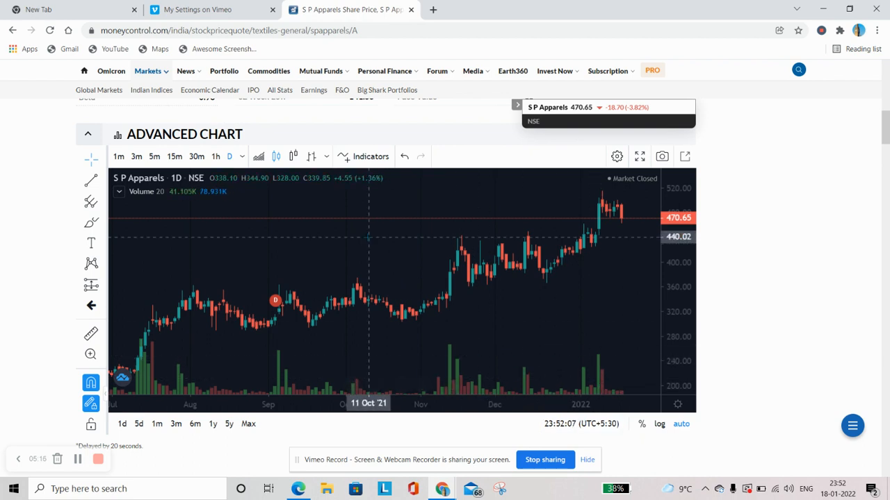
{"action": "mouse_move", "coordinate": [517, 270]}
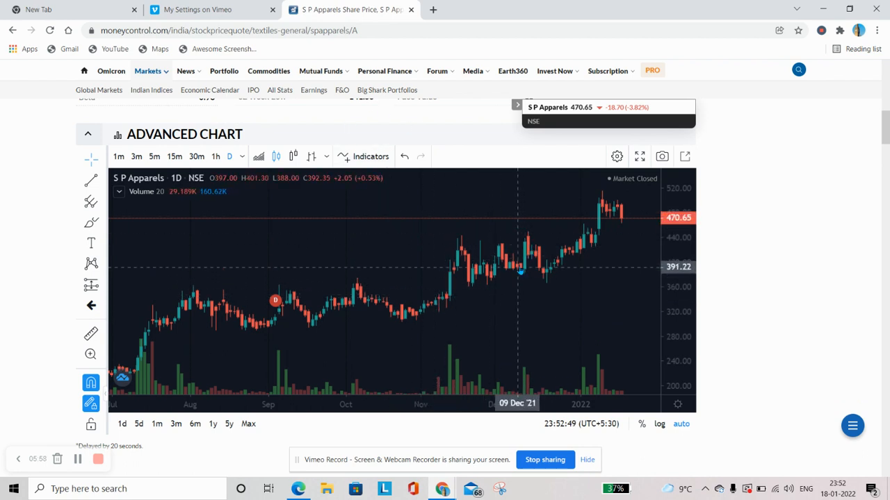
{"action": "scroll", "coordinate": [518, 261], "scroll_direction": "down", "scroll_amount": 3}
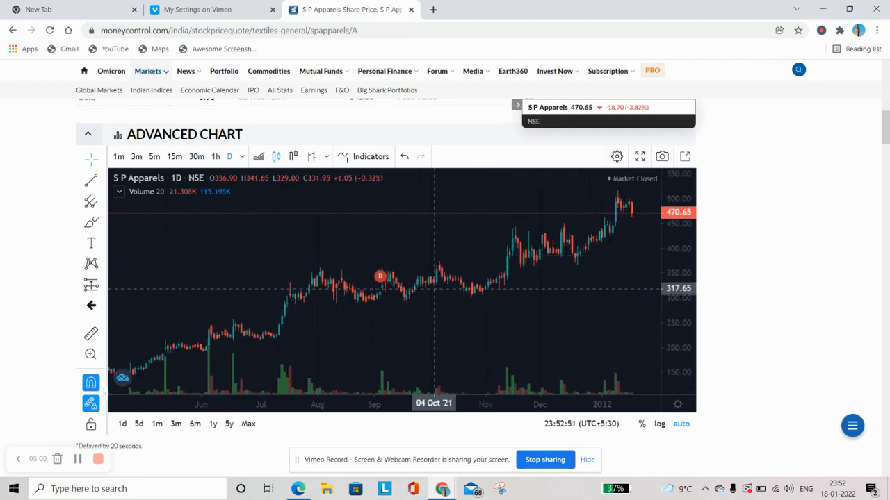